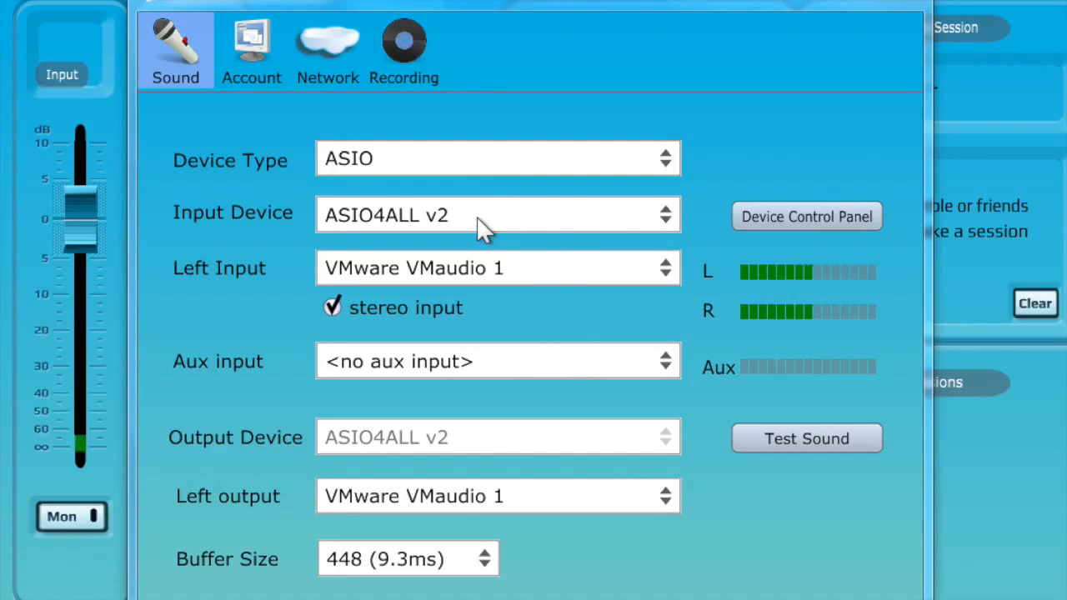
# Step: Check the channels offered for the left input and the devices listed in the ASIO4ALL control panel
pyautogui.click(498, 278)
pyautogui.click(498, 279)
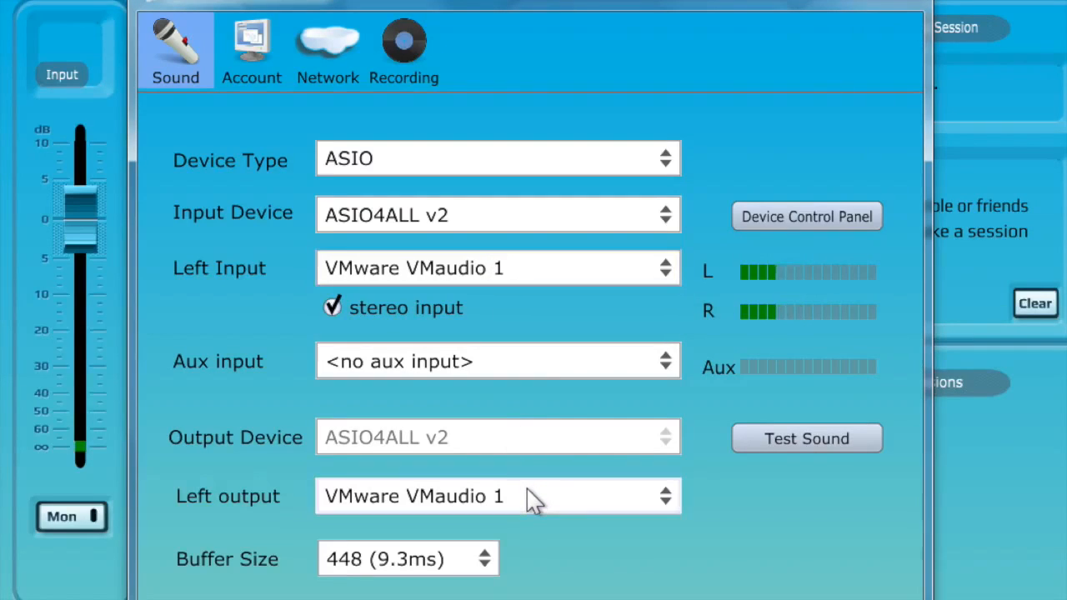
pyautogui.click(431, 275)
pyautogui.click(450, 307)
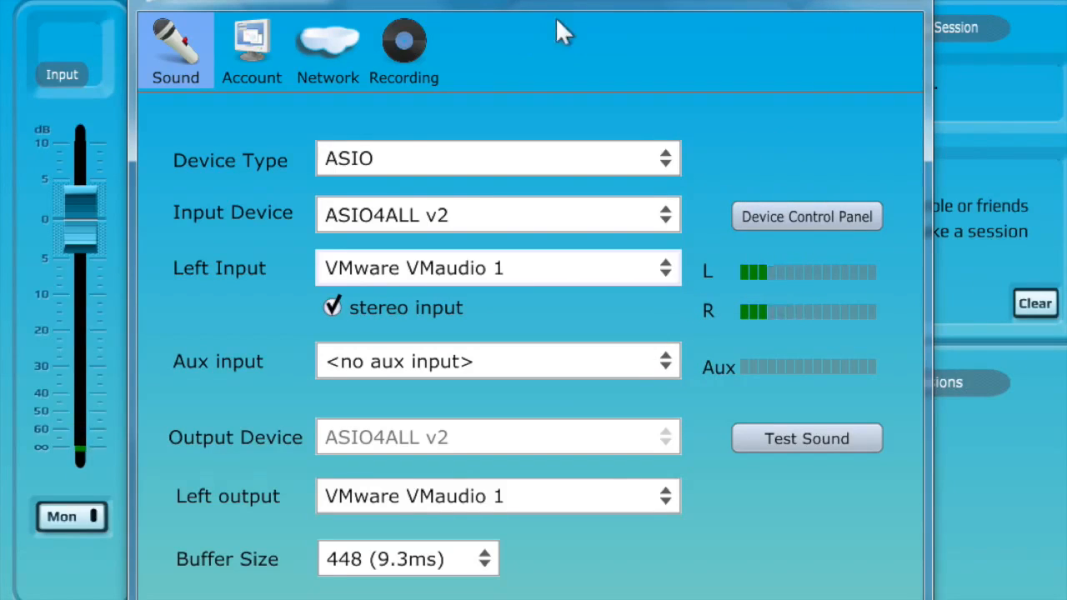
pyautogui.click(791, 219)
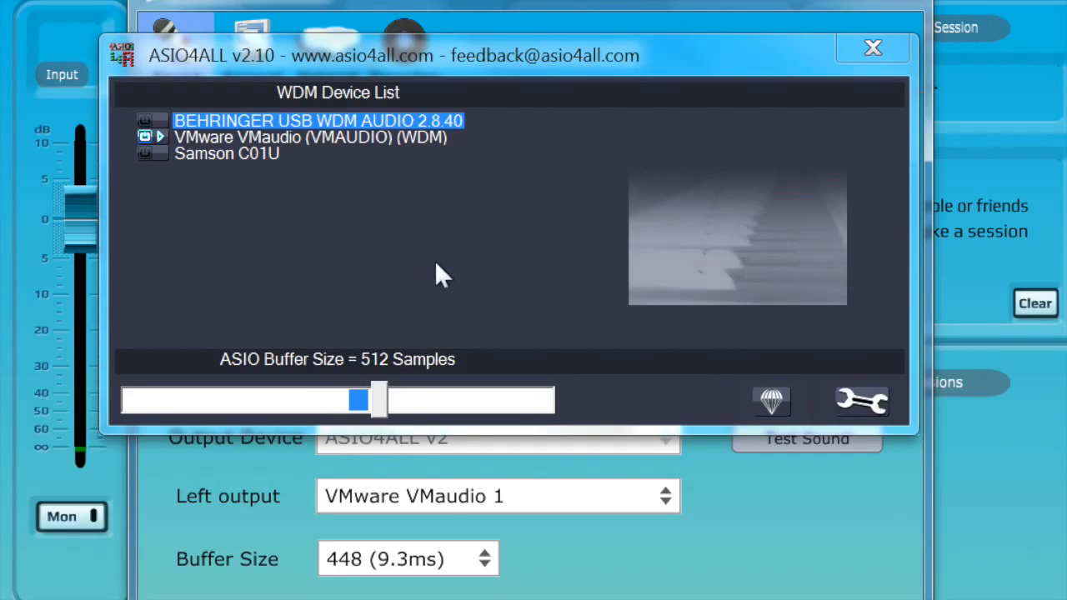
pyautogui.click(872, 48)
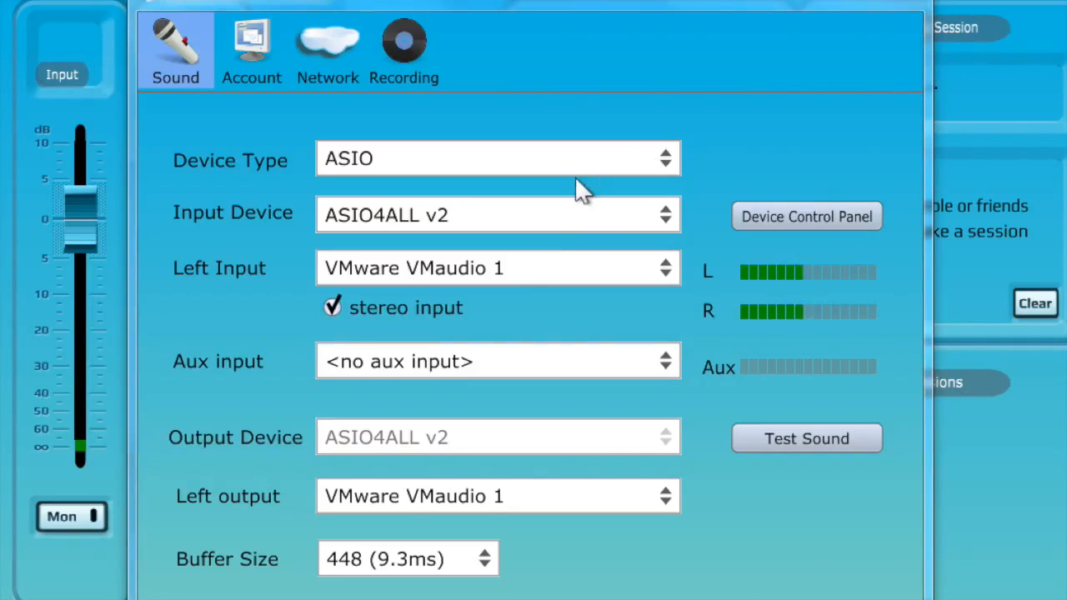
pyautogui.click(514, 276)
pyautogui.click(515, 276)
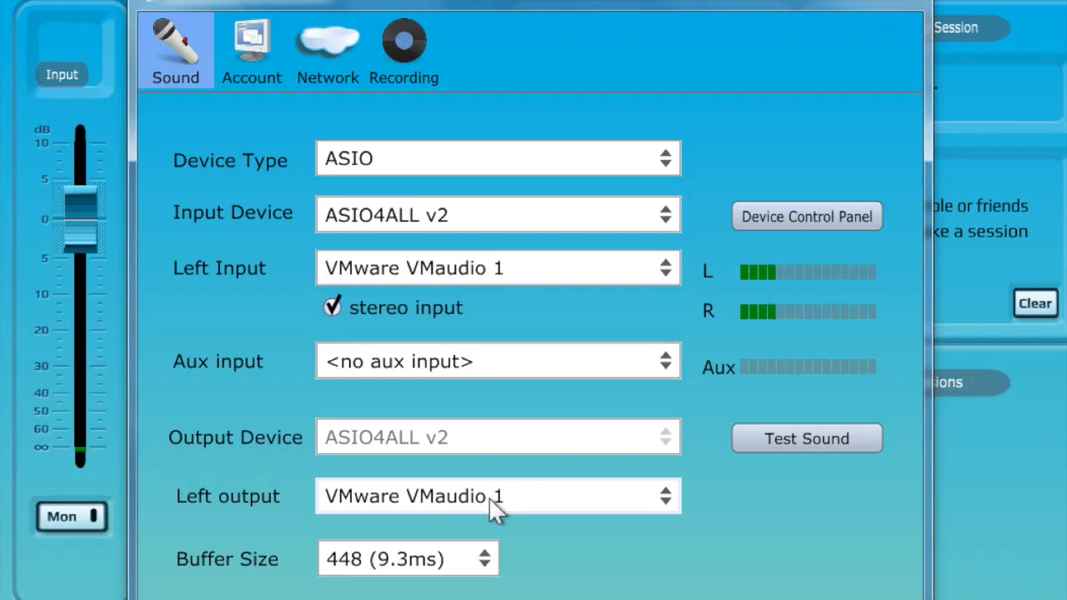
# Step: Show the advanced options in the ASIO4ALL control panel and expand the BEHRINGER USB WDM AUDIO and VMware VMaudio devices
pyautogui.click(801, 208)
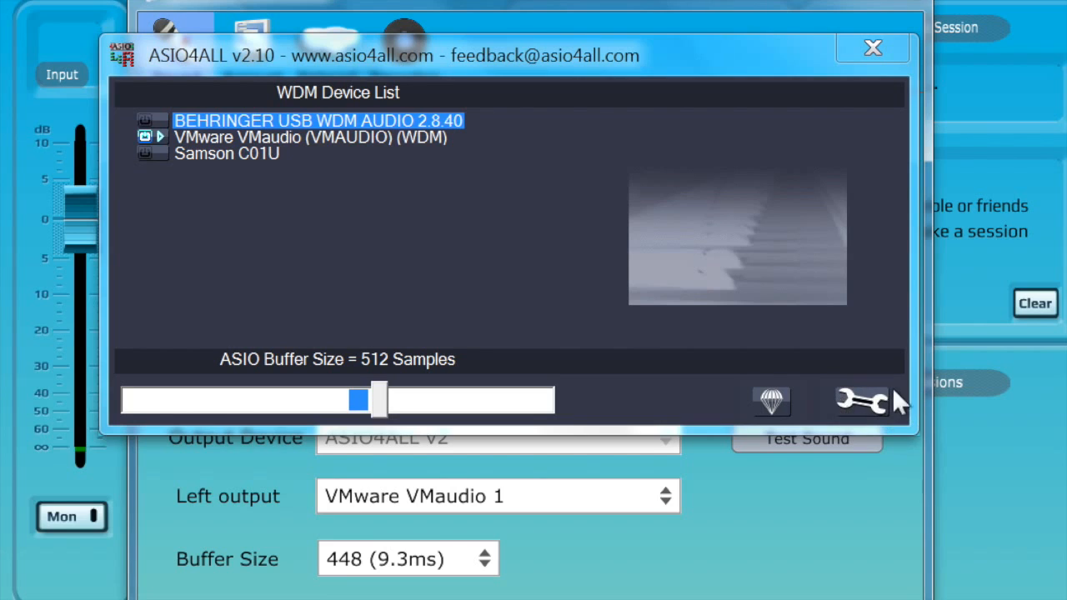
pyautogui.click(867, 403)
pyautogui.moveTo(190, 115)
pyautogui.click(118, 120)
pyautogui.moveTo(241, 132)
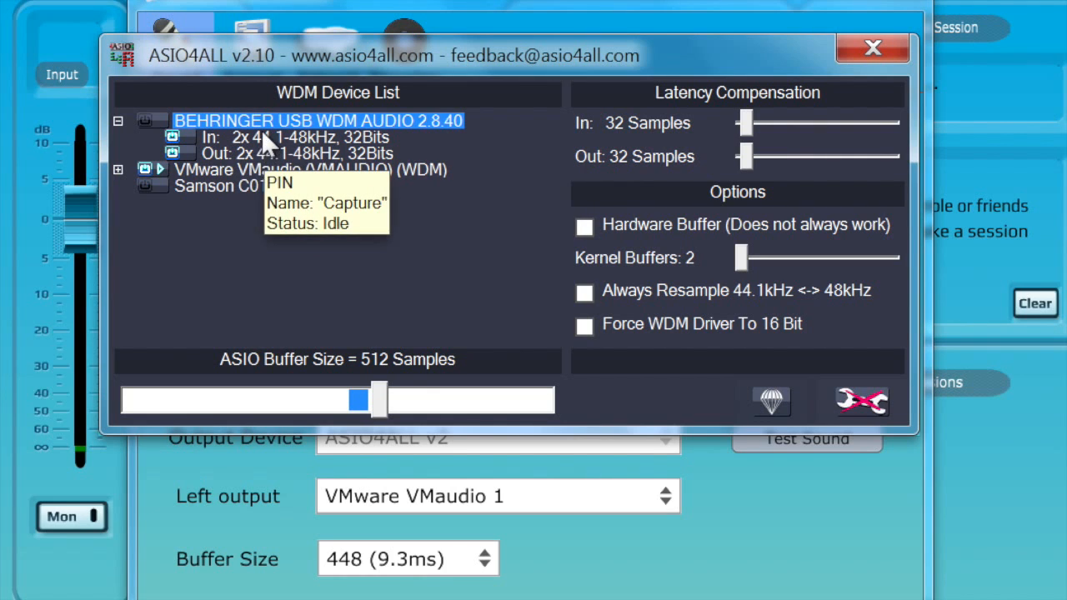
pyautogui.click(118, 169)
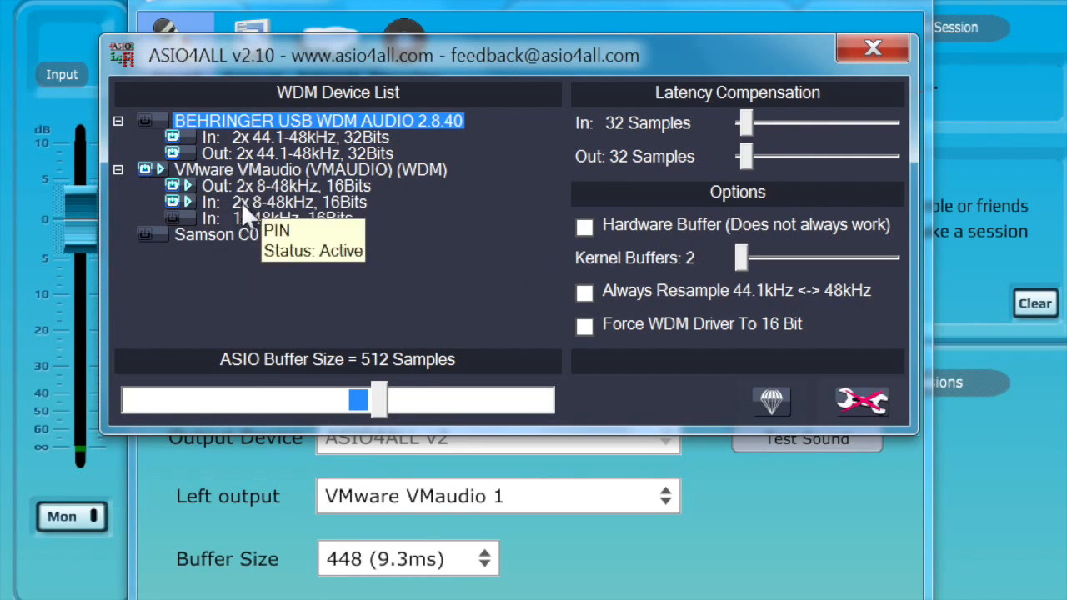
# Step: Try to enable the Samson C01U device and switch it back off
pyautogui.click(187, 236)
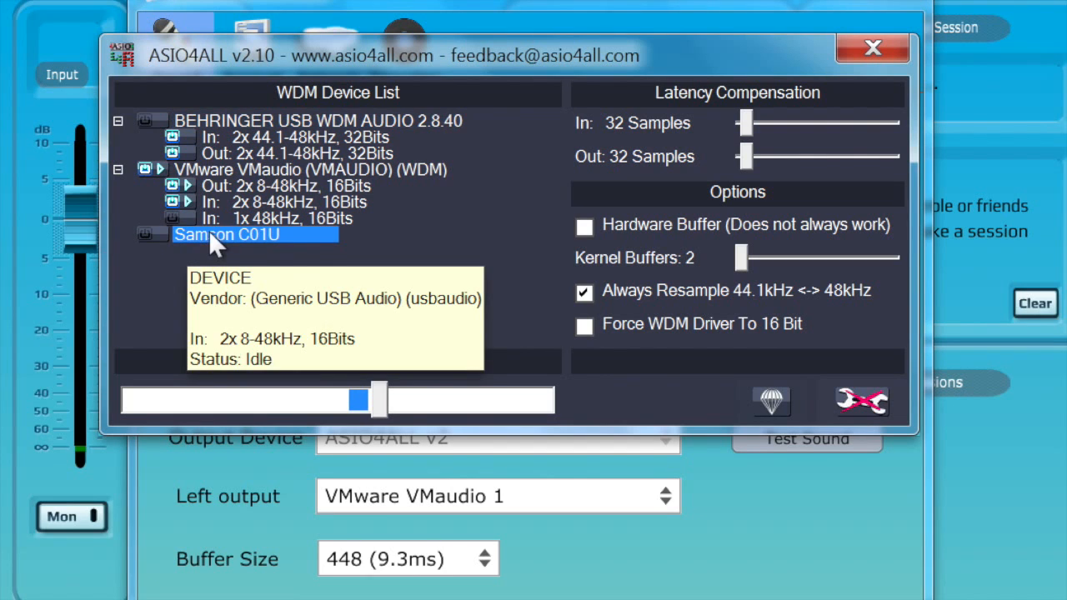
pyautogui.click(148, 236)
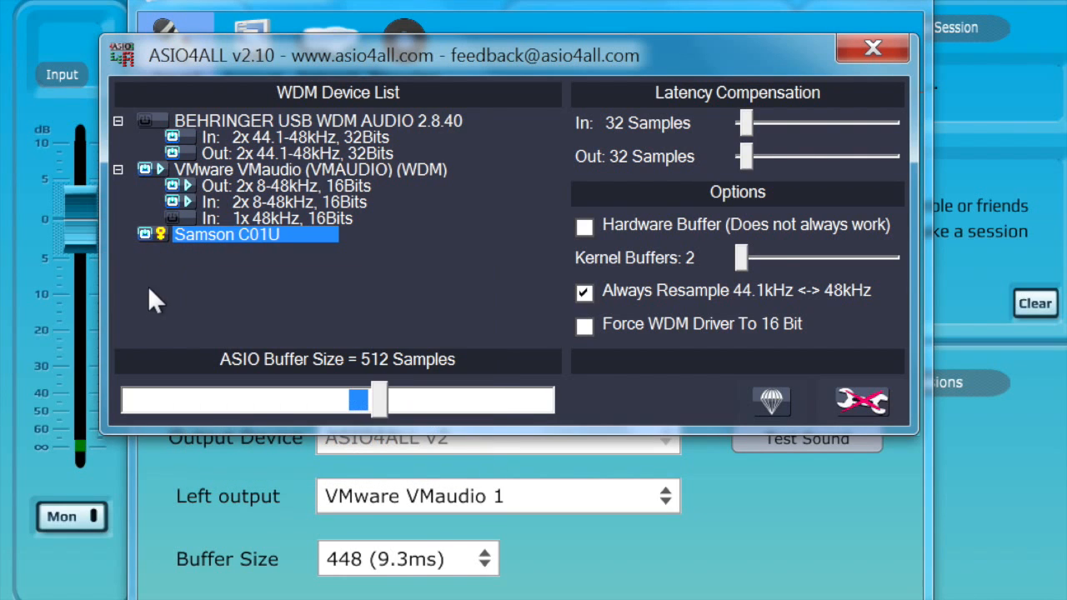
pyautogui.moveTo(154, 230)
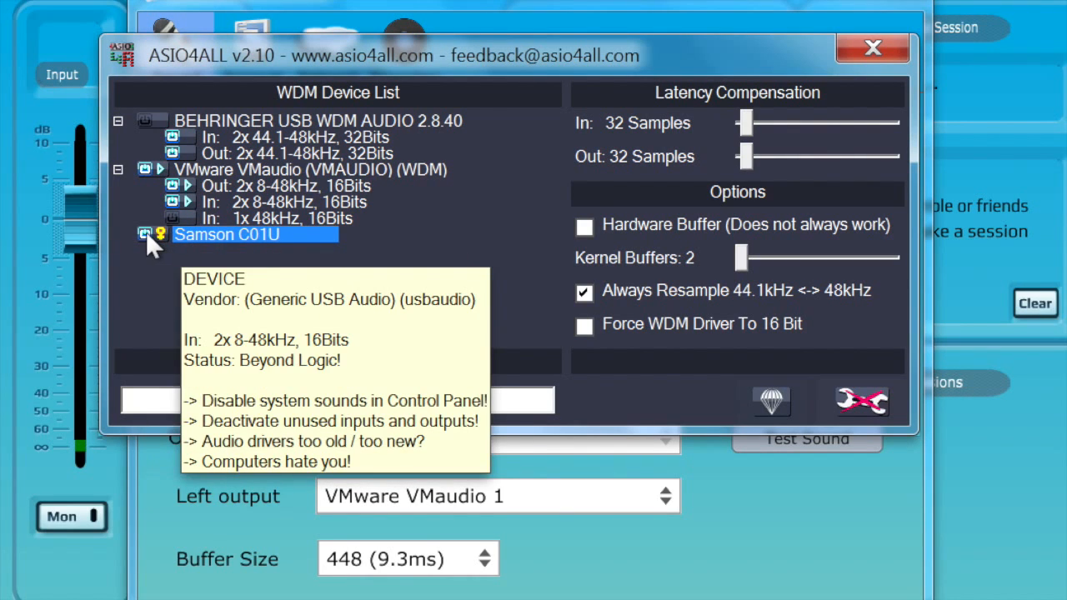
pyautogui.click(157, 232)
# Step: Set the input and output latency compensation of the VMware VMaudio device to 0 samples
pyautogui.moveTo(182, 179)
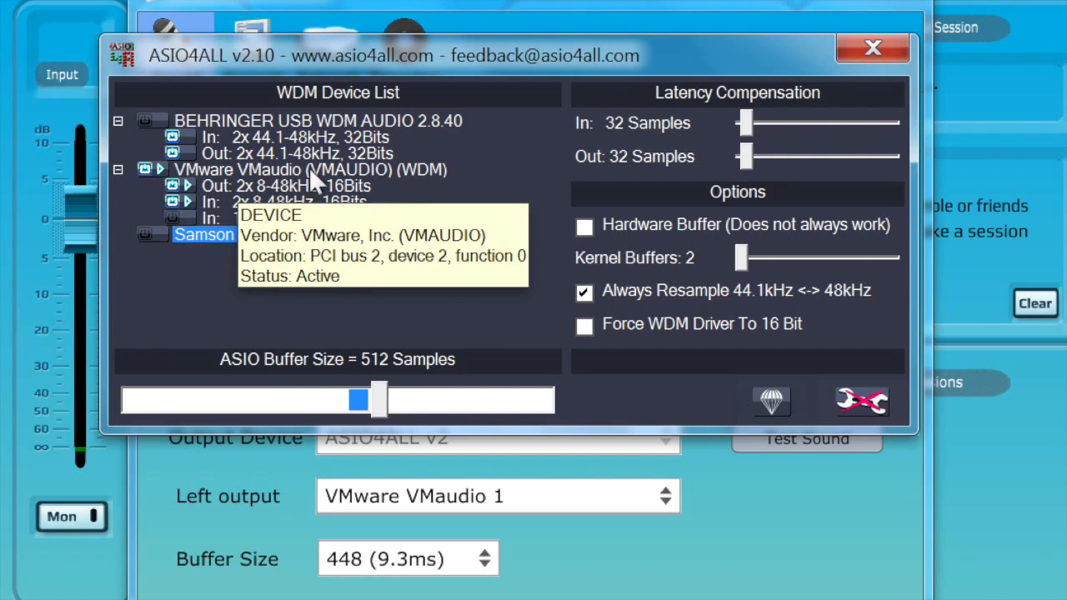
pyautogui.click(207, 168)
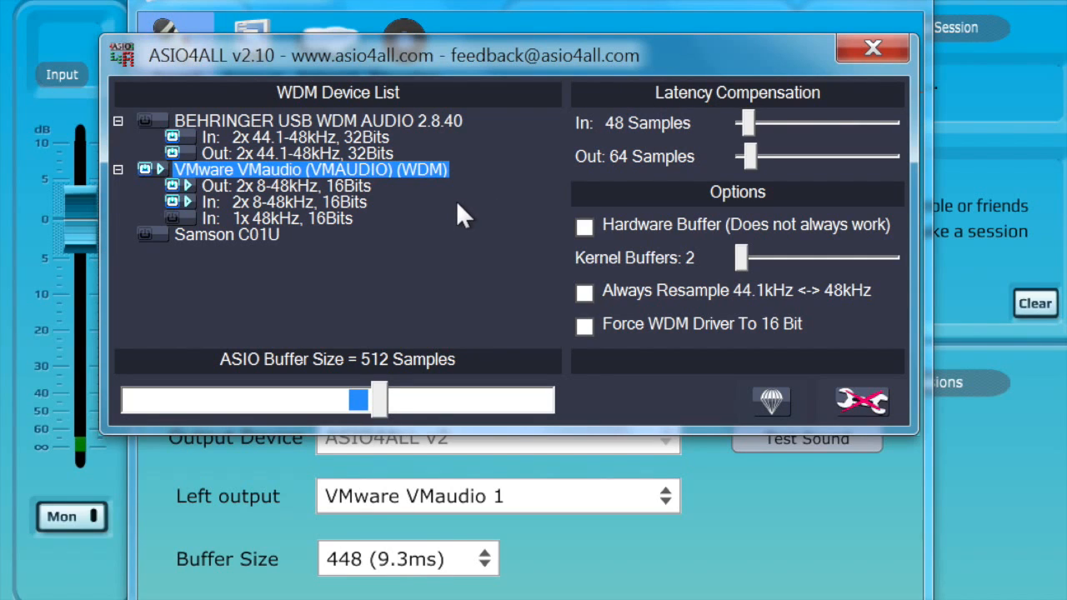
pyautogui.moveTo(747, 122); pyautogui.dragTo(717, 122)
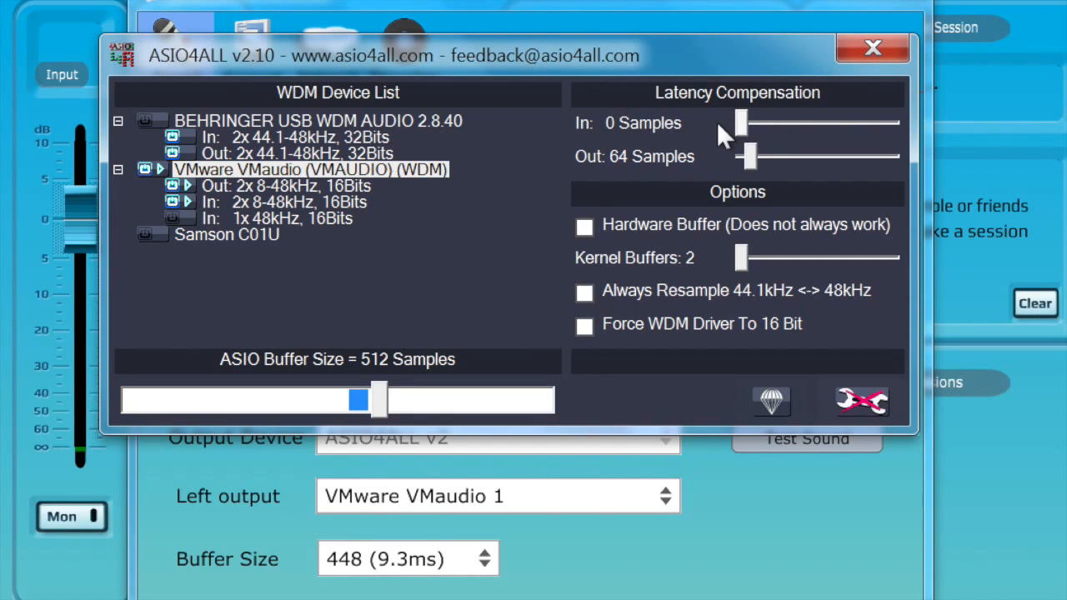
pyautogui.moveTo(753, 155); pyautogui.dragTo(724, 157)
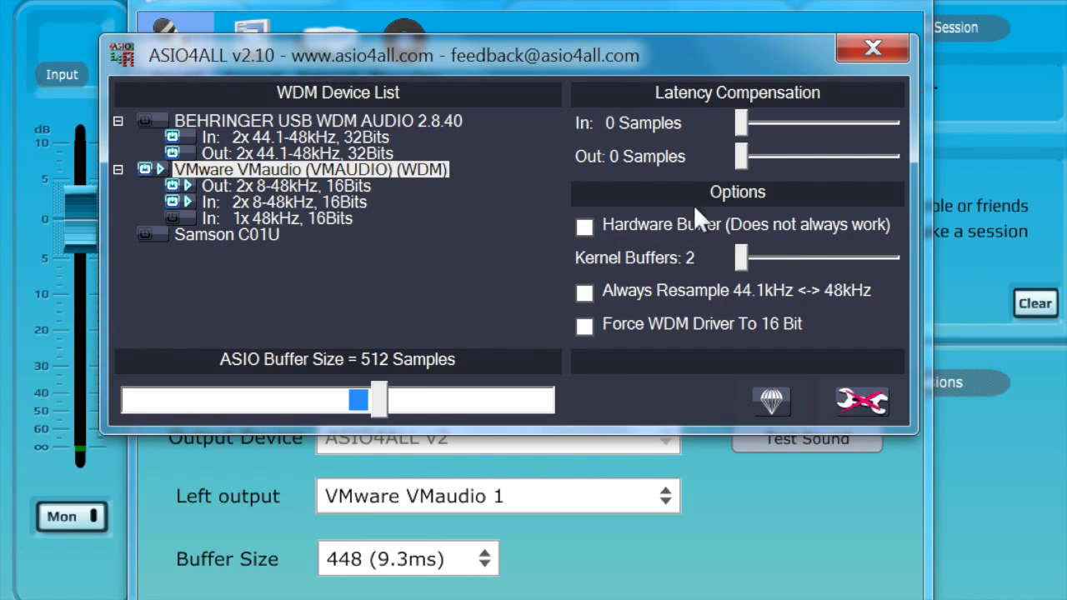
# Step: Enable the hardware buffer for VMware VMaudio with a buffer offset of 0 ms and close the ASIO4ALL control panel
pyautogui.click(585, 229)
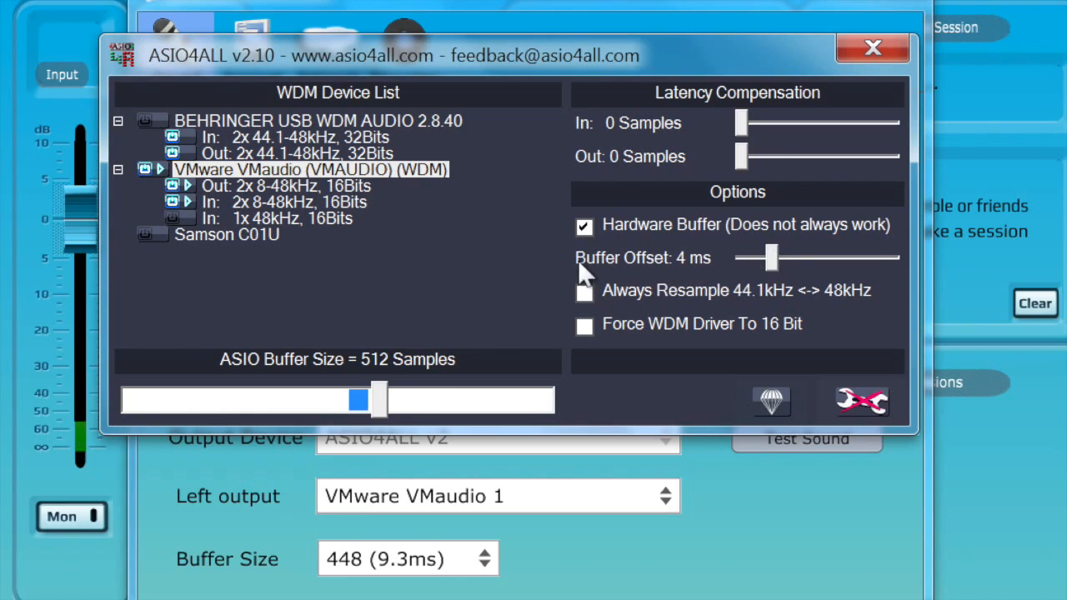
pyautogui.moveTo(775, 257); pyautogui.dragTo(730, 257)
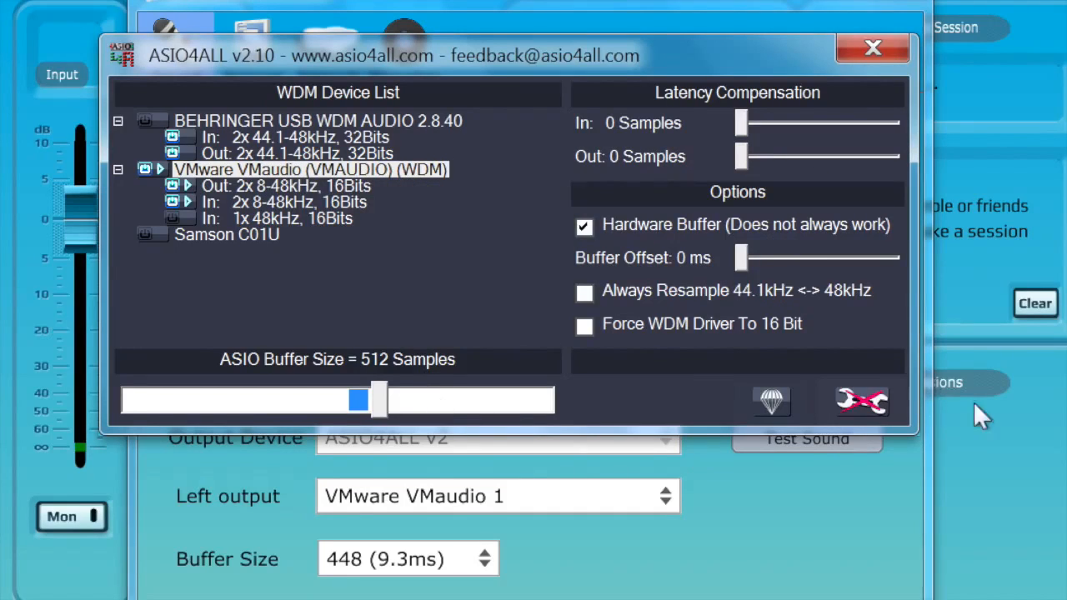
pyautogui.click(884, 47)
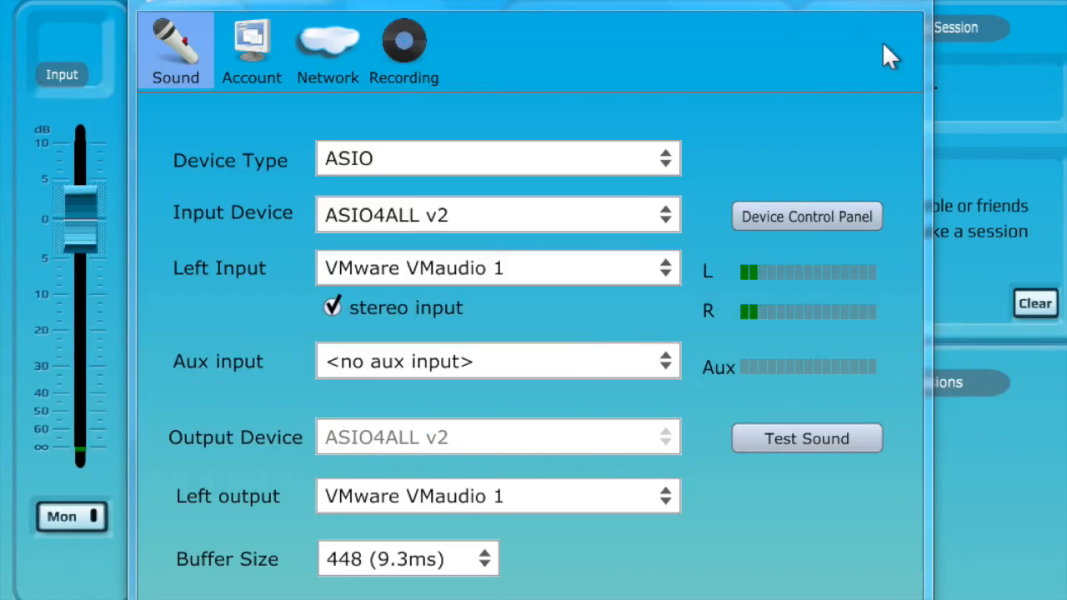
# Step: Review the channels offered for the left input
pyautogui.click(506, 265)
pyautogui.click(510, 269)
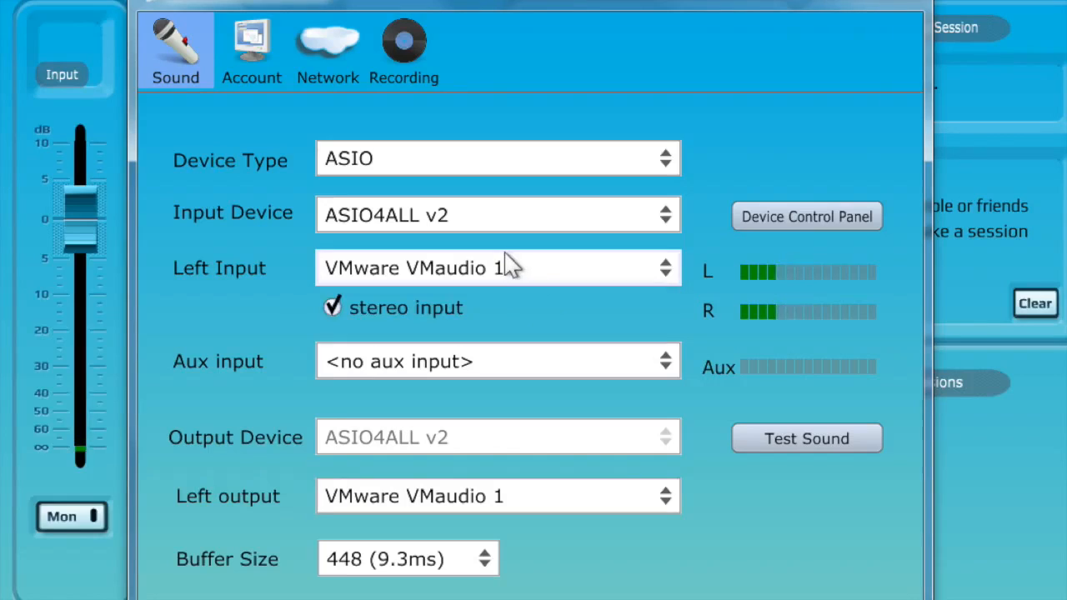
pyautogui.click(510, 267)
pyautogui.click(513, 278)
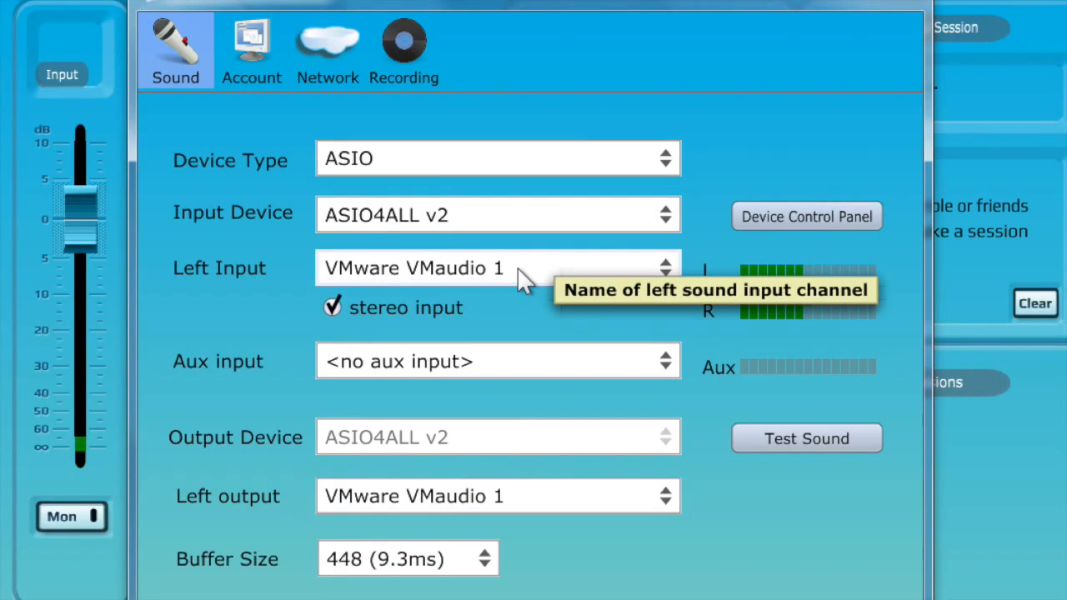
# Step: Enable the BEHRINGER USB WDM AUDIO device in the ASIO4ALL control panel and close it
pyautogui.click(771, 215)
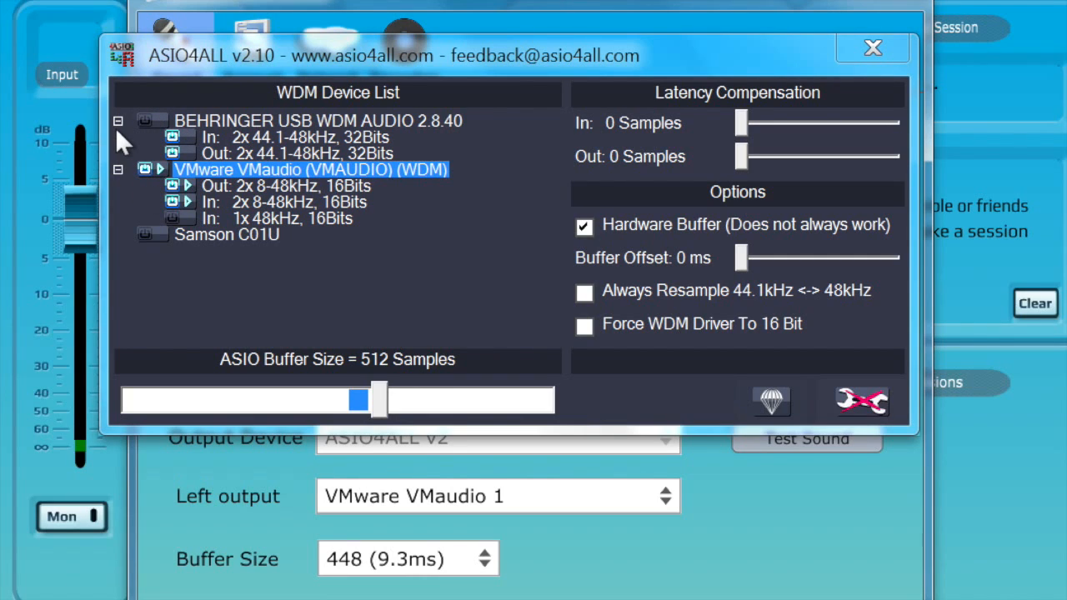
pyautogui.click(147, 117)
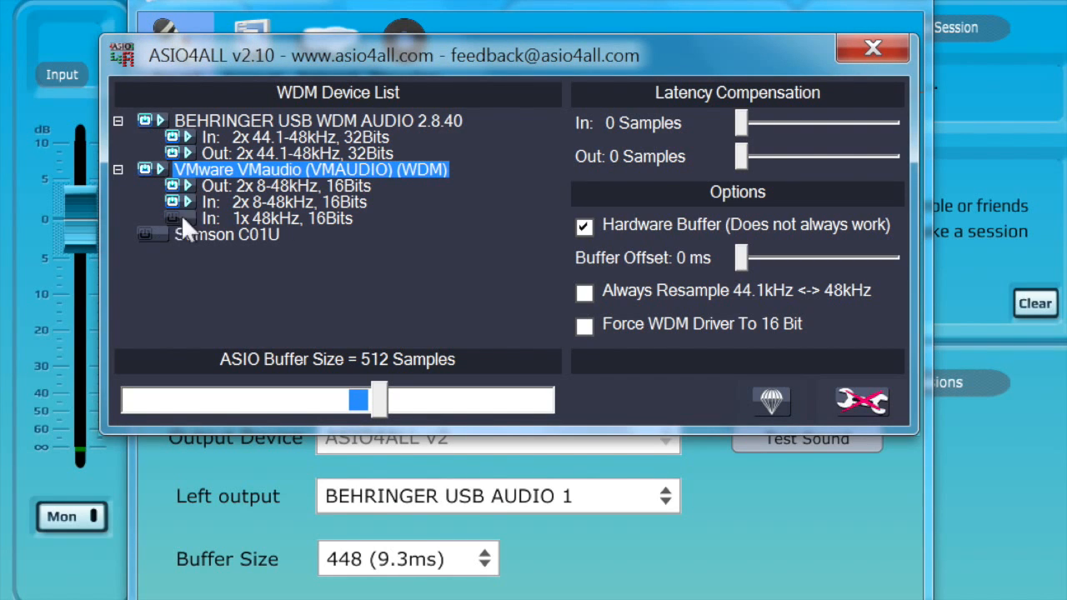
pyautogui.click(876, 46)
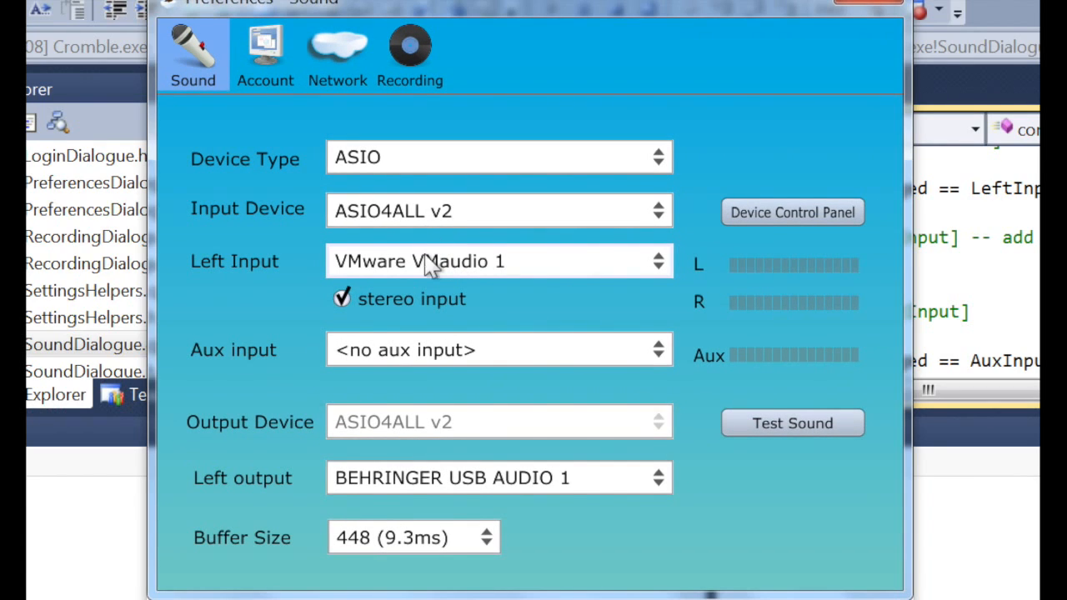
# Step: Switch the left input to BEHRINGER USB AUDIO 1 and back to VMware VMaudio 1
pyautogui.click(427, 261)
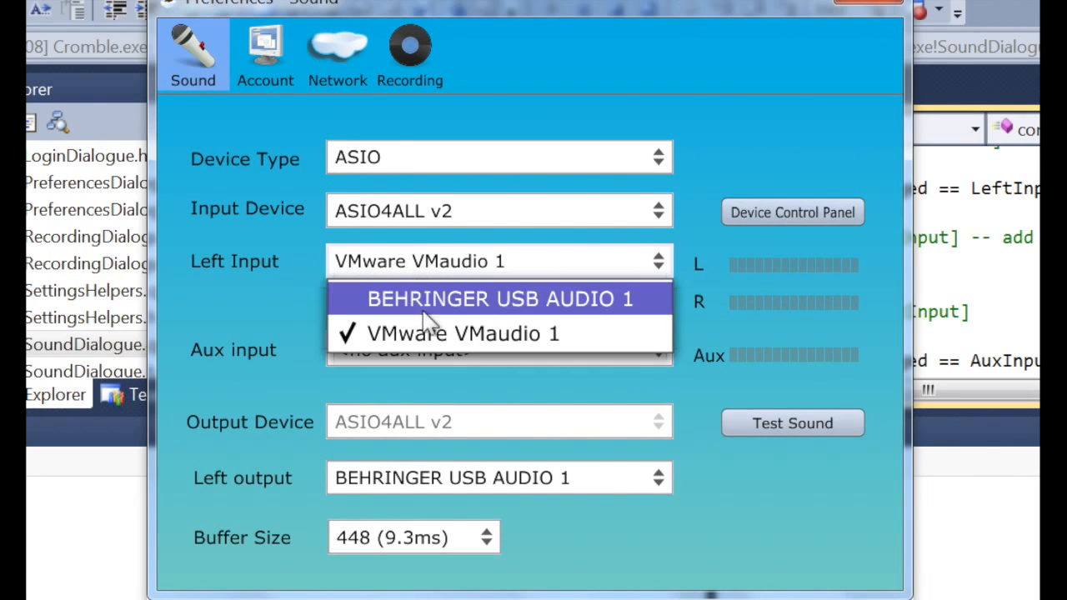
pyautogui.click(423, 301)
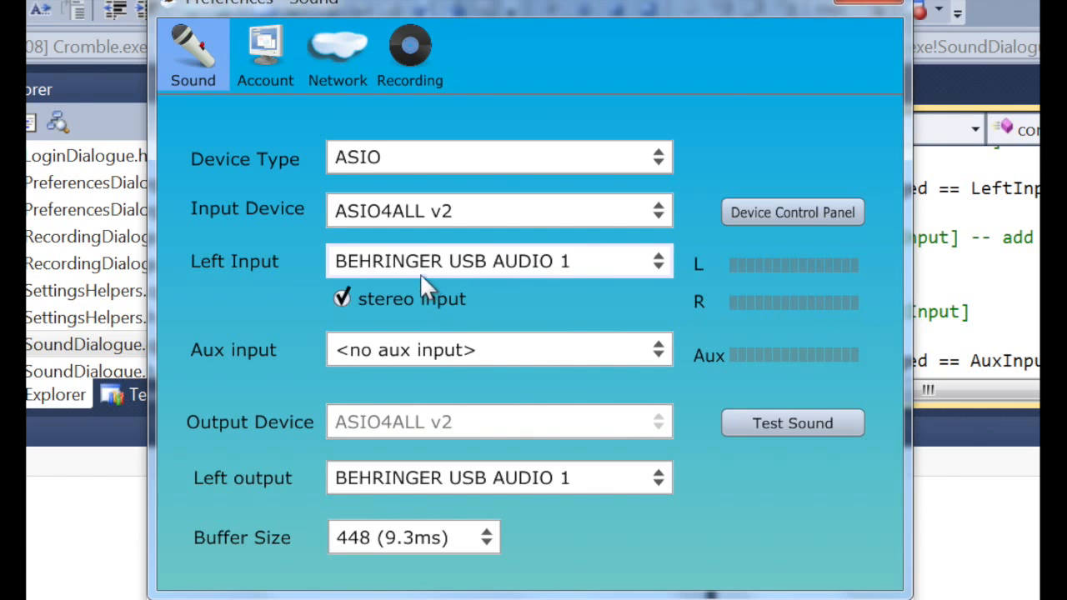
pyautogui.click(419, 268)
pyautogui.click(428, 332)
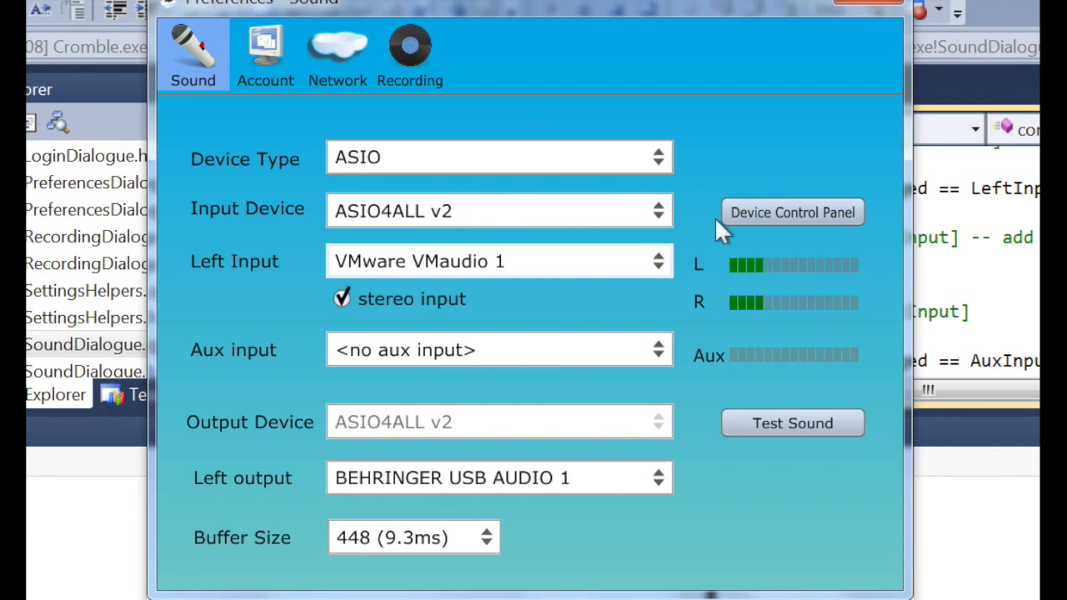
# Step: Try to enable the Samson C01U device alongside the BEHRINGER and VMware devices in the ASIO4ALL control panel
pyautogui.click(776, 211)
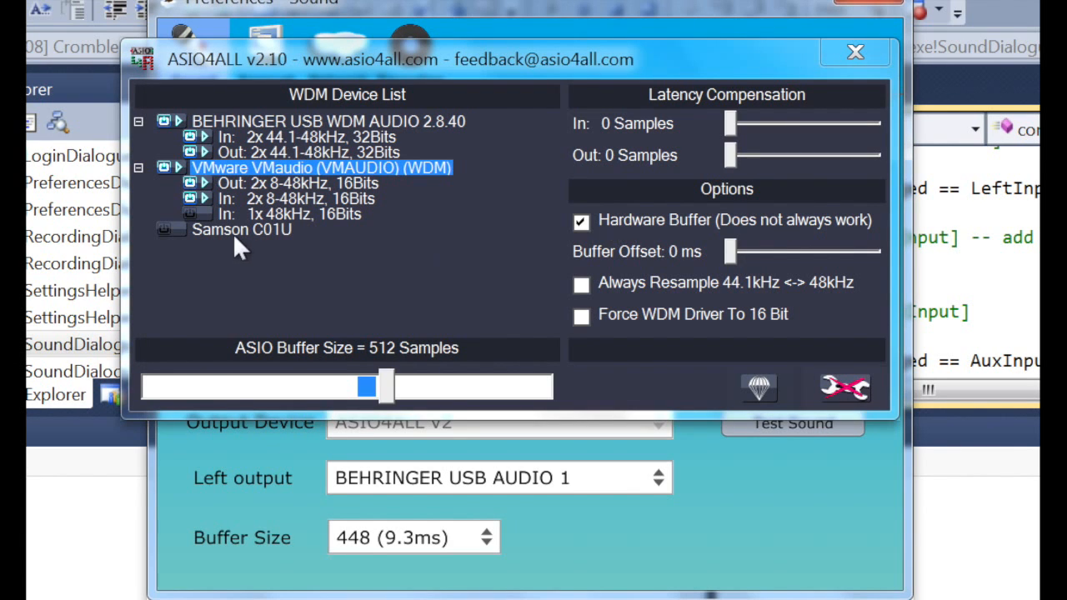
pyautogui.click(167, 225)
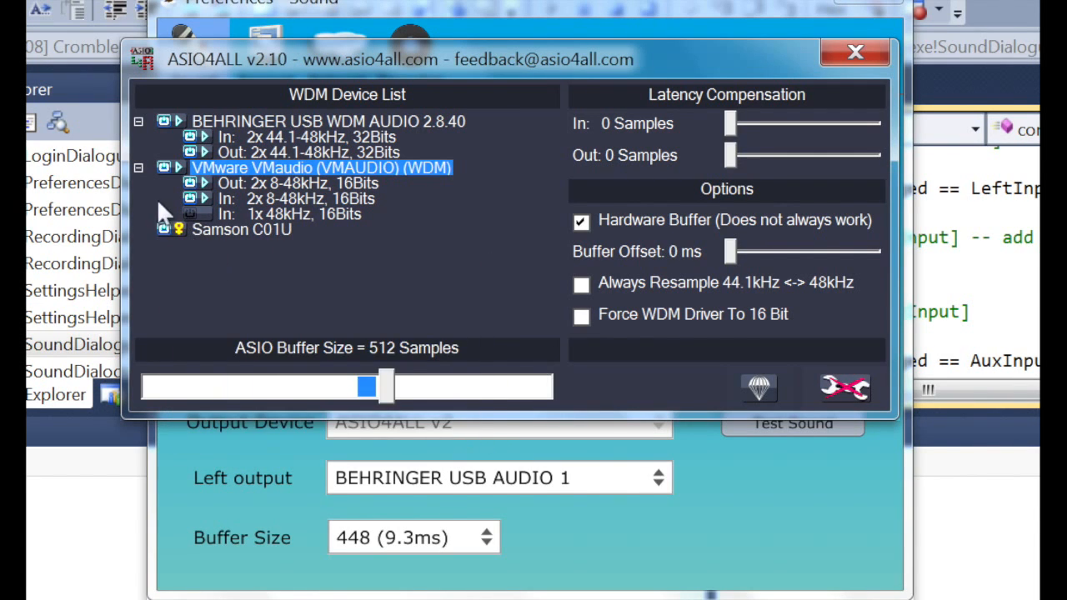
pyautogui.moveTo(178, 224)
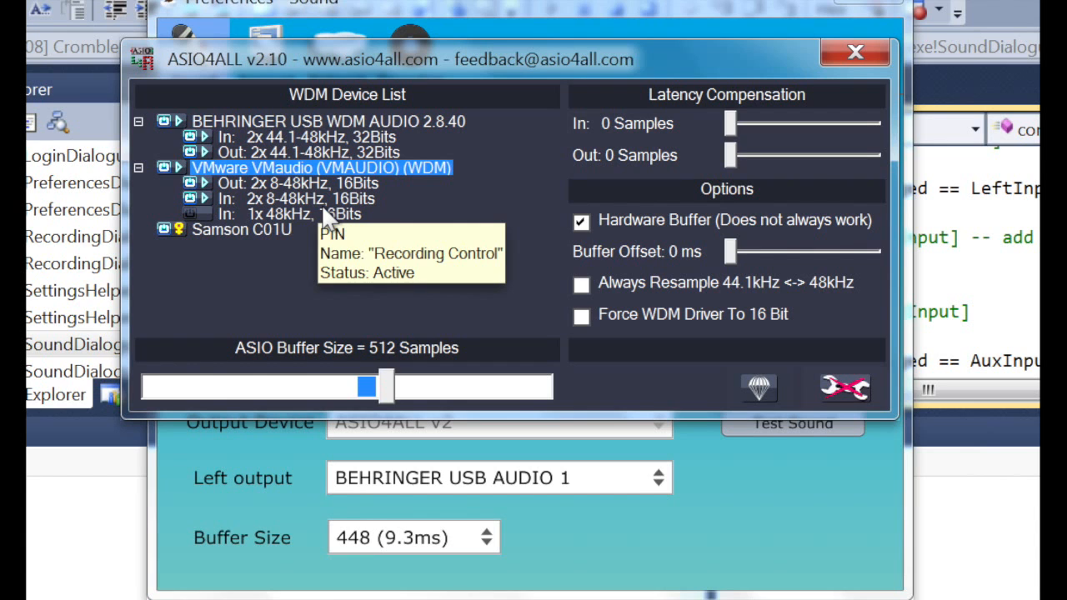
pyautogui.moveTo(368, 60); pyautogui.dragTo(333, 51)
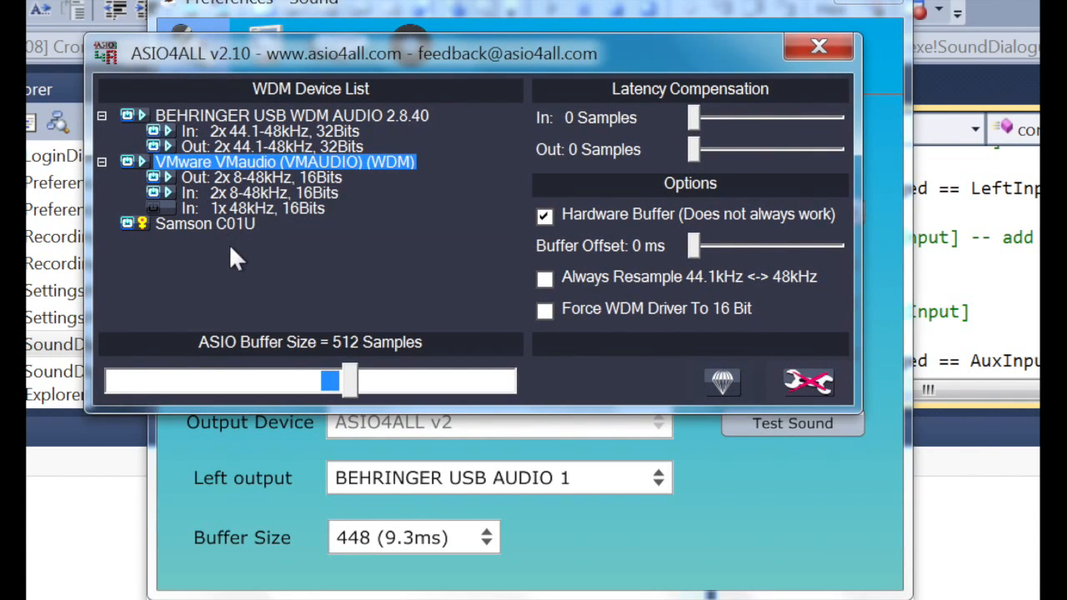